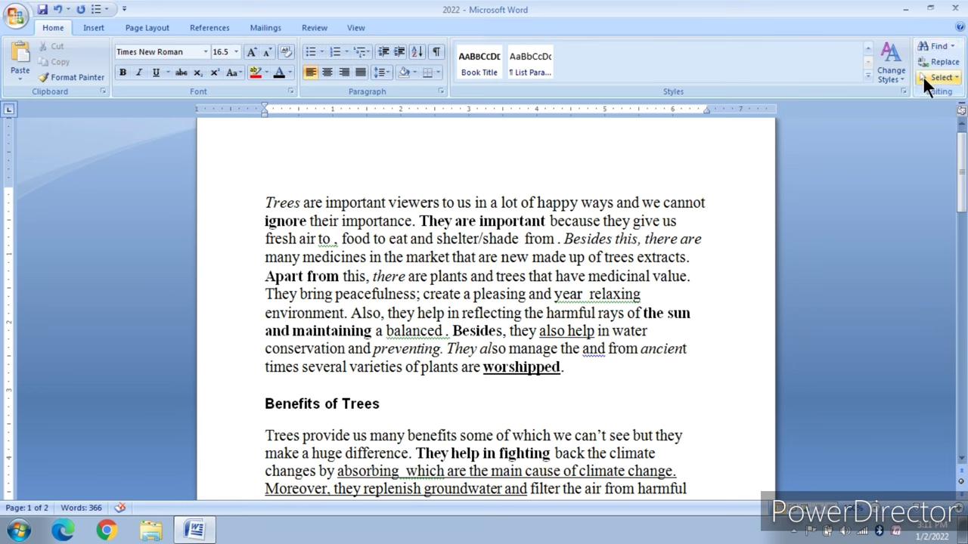
# - Select the entire essay from the Select list, then clear the selection
pyautogui.click(925, 79)
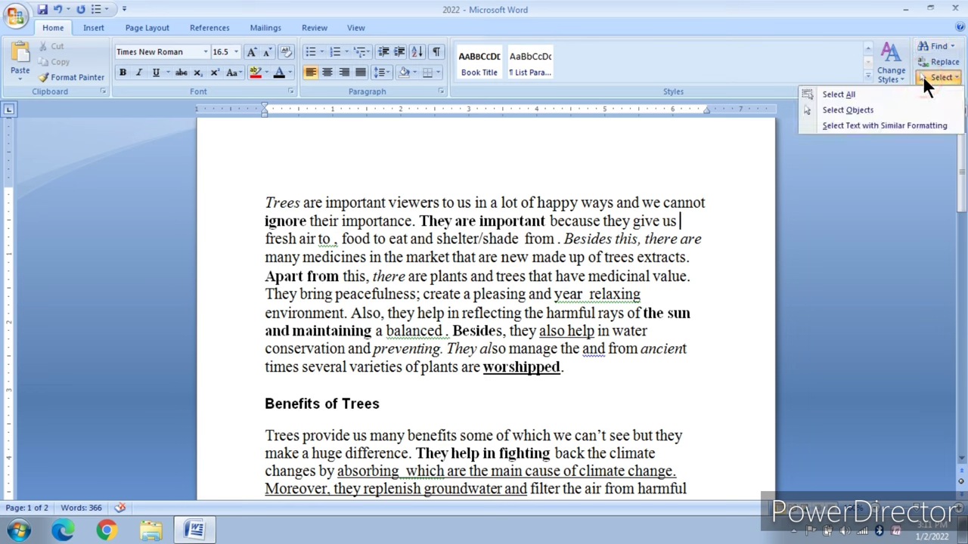
pyautogui.click(842, 96)
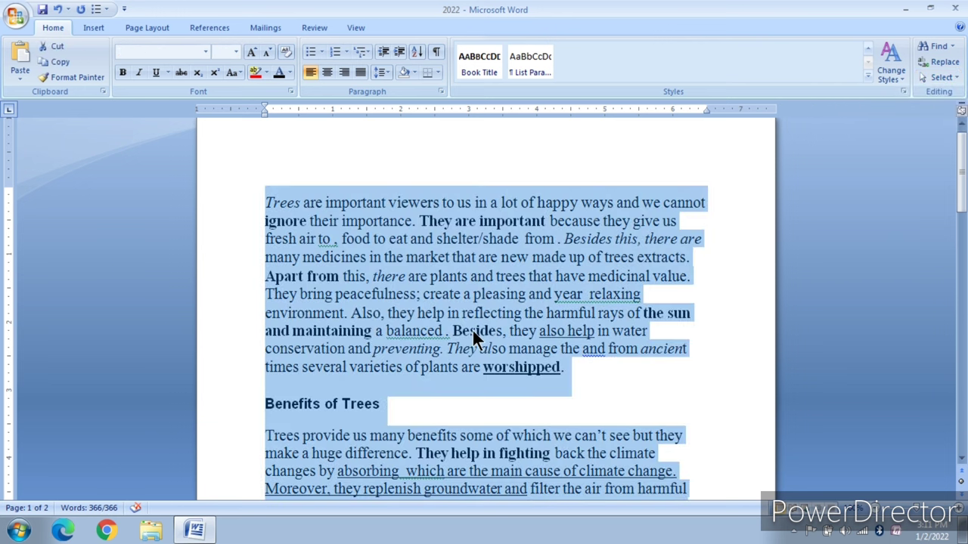
pyautogui.click(644, 233)
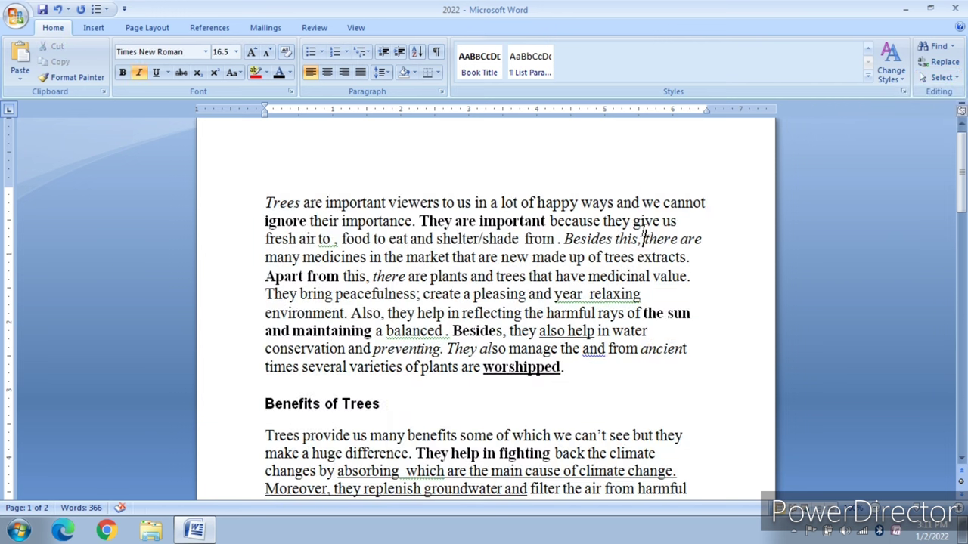
# - With the caret in the text, switch on Select Objects mode
pyautogui.click(942, 78)
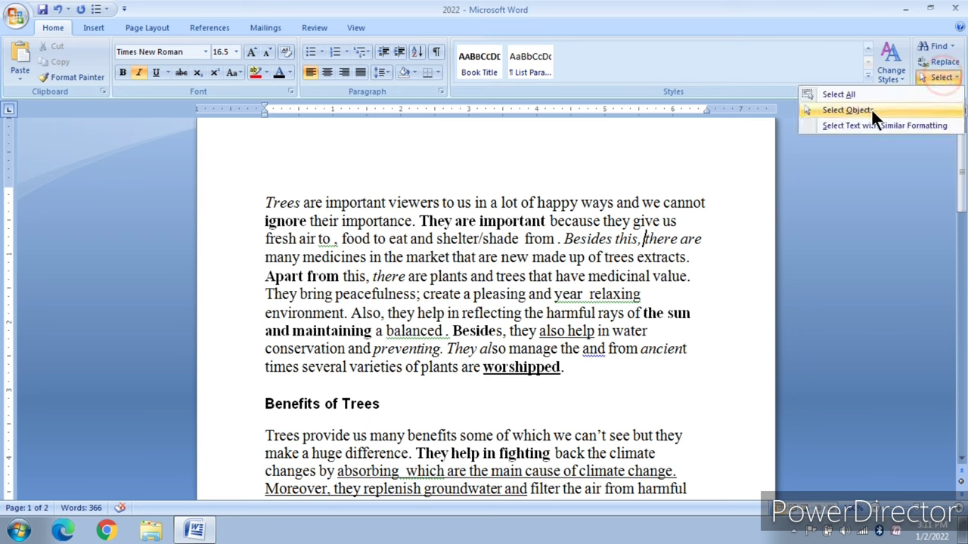
pyautogui.click(521, 221)
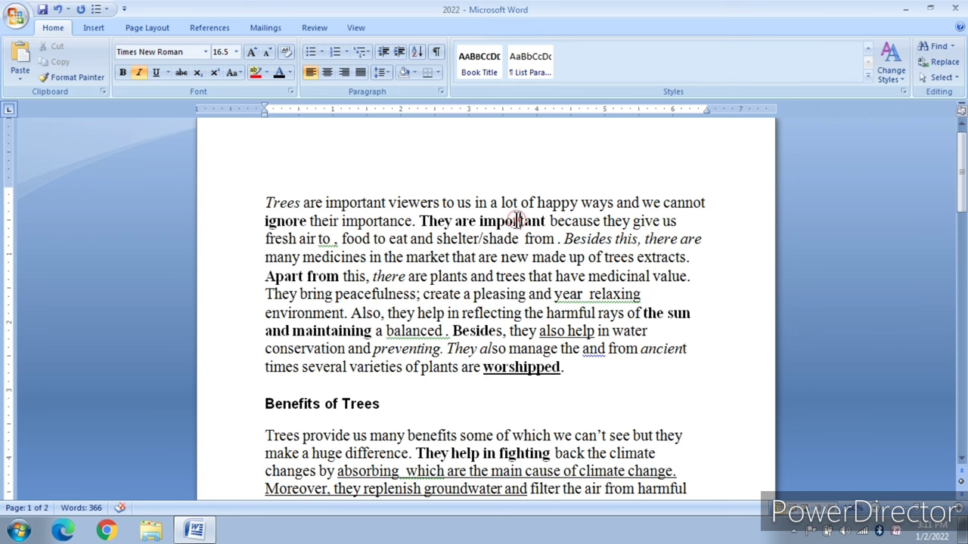
pyautogui.click(559, 202)
pyautogui.click(930, 77)
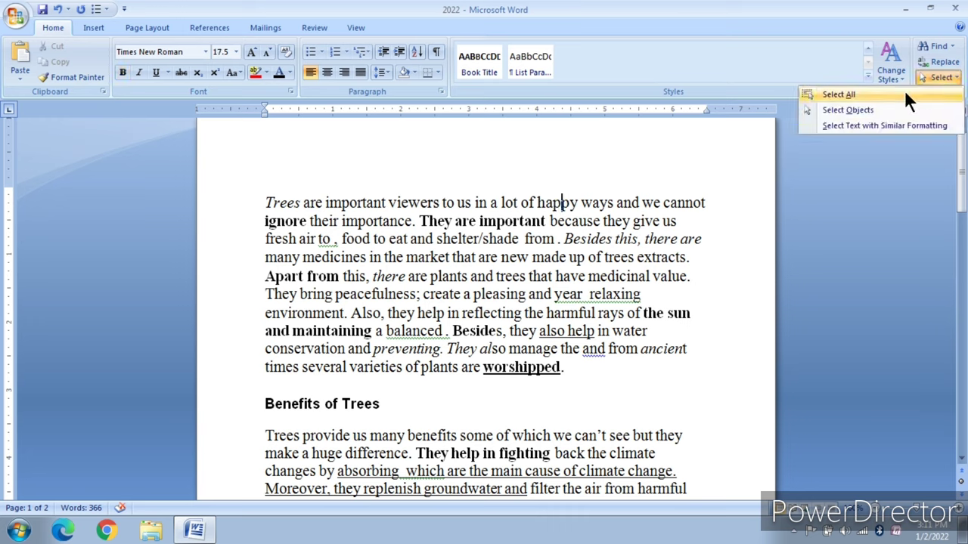
pyautogui.click(853, 111)
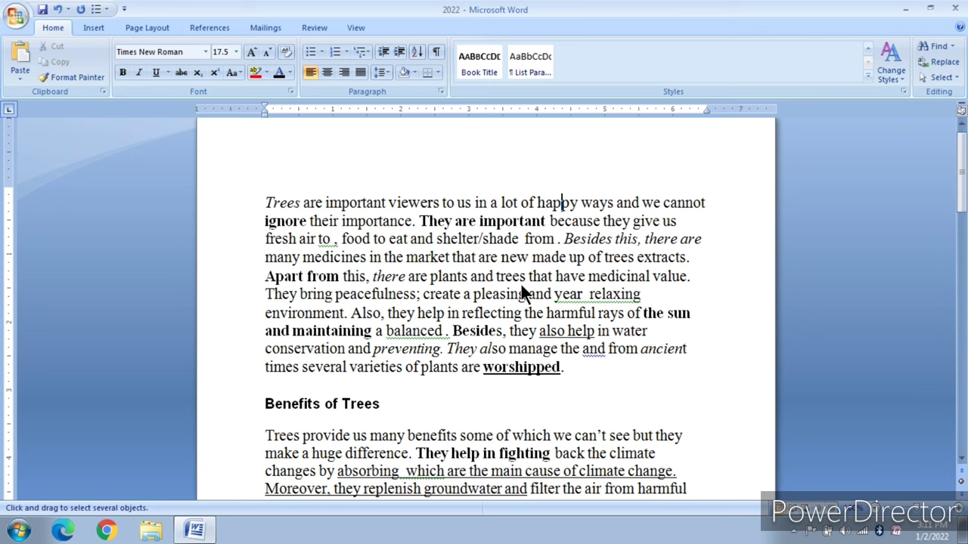
pyautogui.click(941, 77)
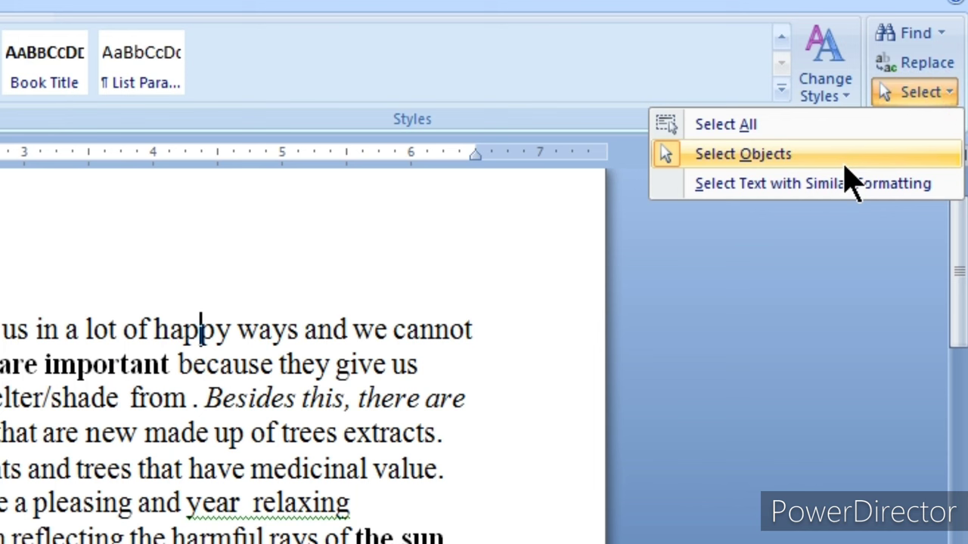
# - From the bold word 'ignore', select every bold phrase using Select Text with Similar Formatting
pyautogui.click(844, 156)
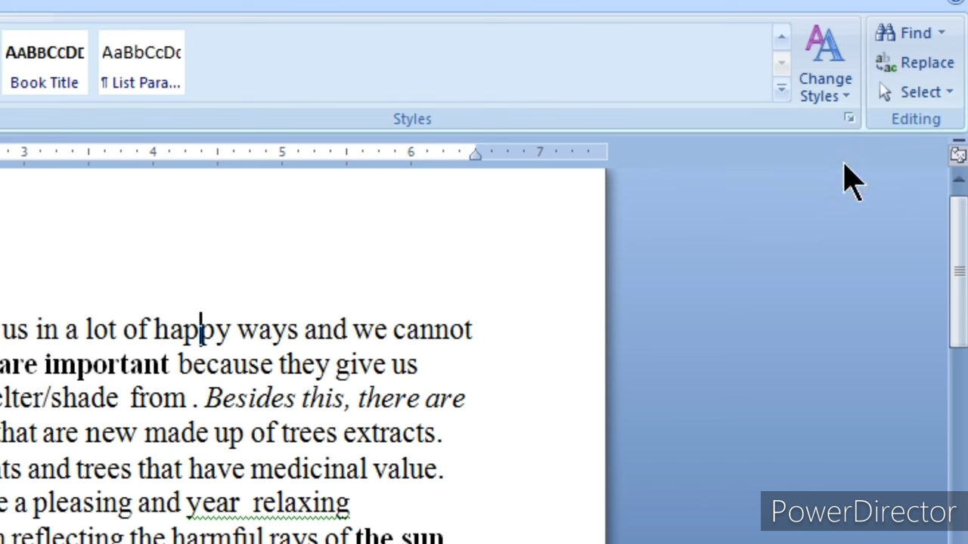
pyautogui.click(919, 90)
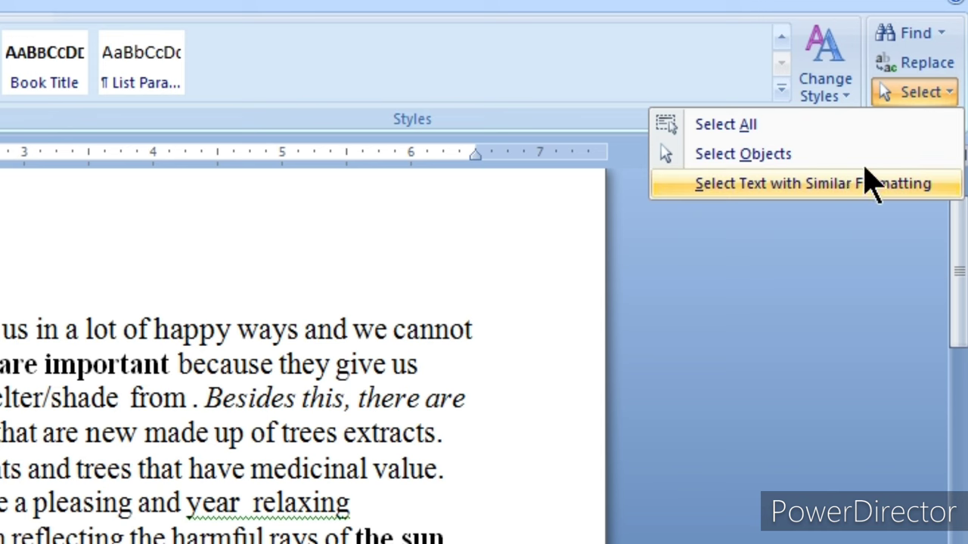
pyautogui.click(911, 94)
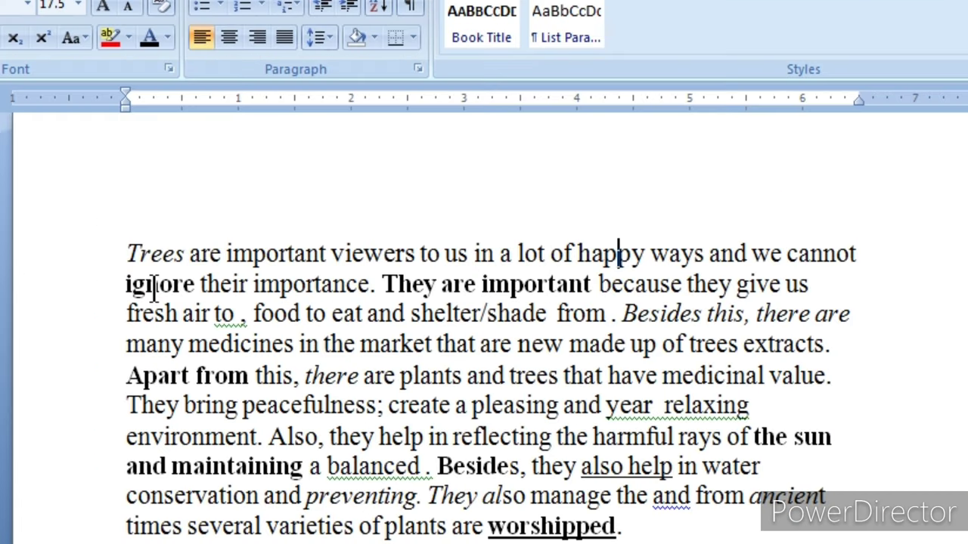
pyautogui.click(154, 286)
pyautogui.click(168, 288)
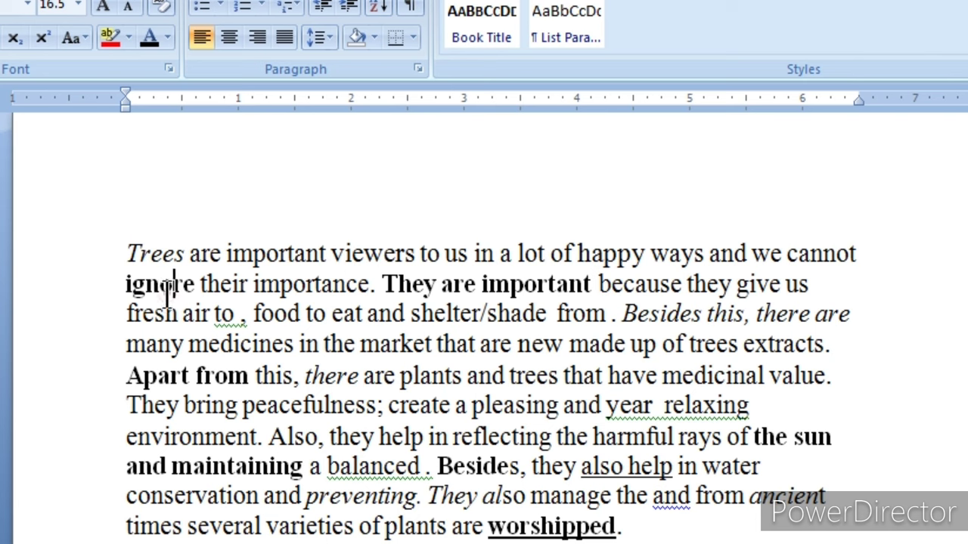
pyautogui.click(942, 78)
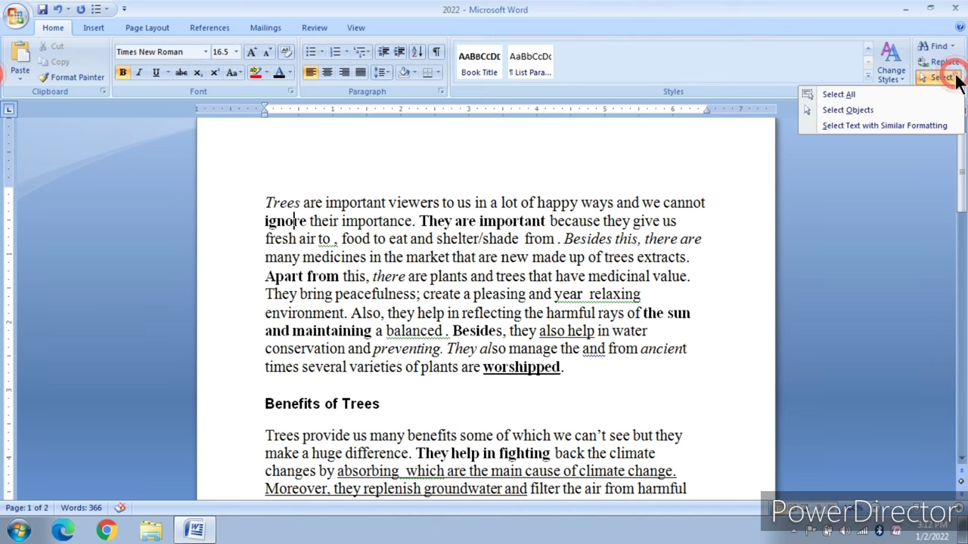
pyautogui.click(874, 126)
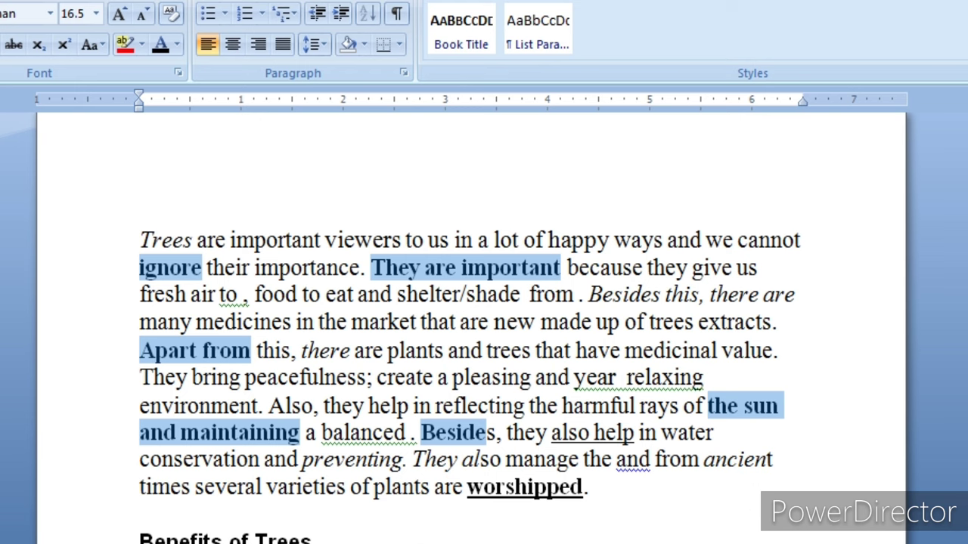
pyautogui.scroll(-1, 484, 325)
pyautogui.scroll(-3, 484, 325)
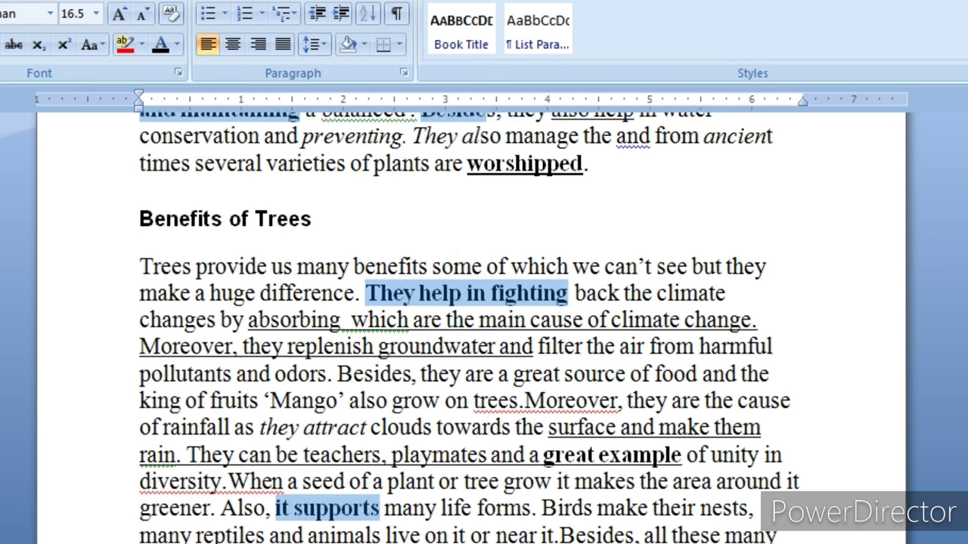
pyautogui.scroll(-1, 484, 325)
pyautogui.scroll(-1, 484, 325)
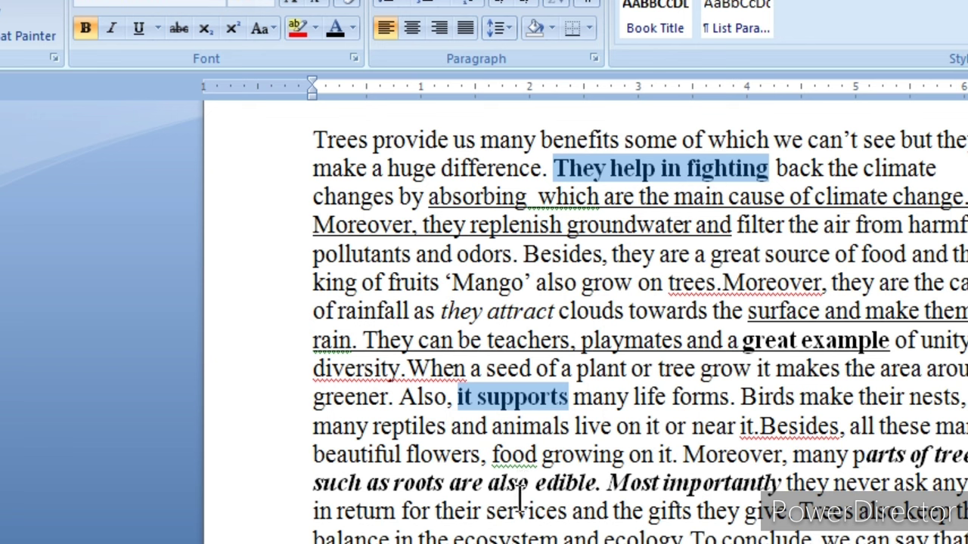
pyautogui.click(533, 486)
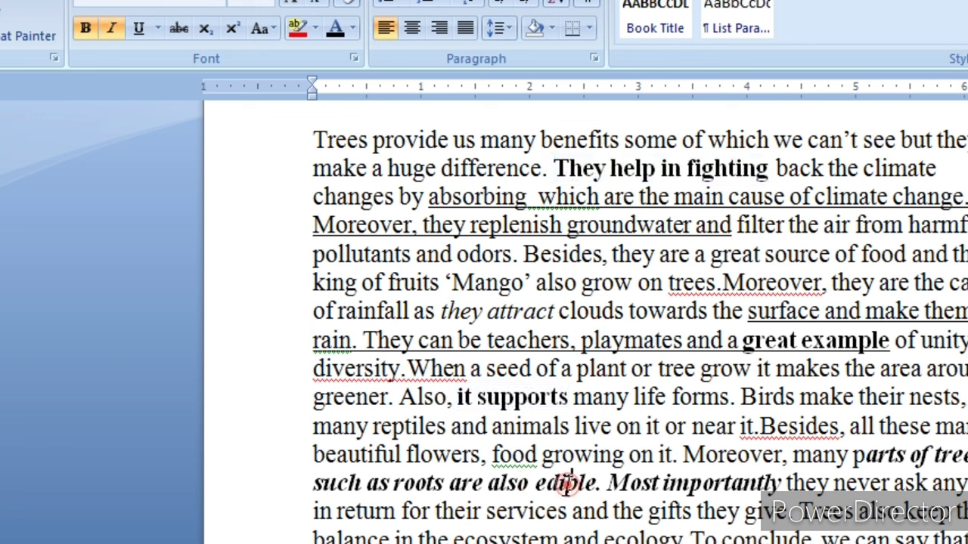
pyautogui.click(567, 485)
pyautogui.click(589, 481)
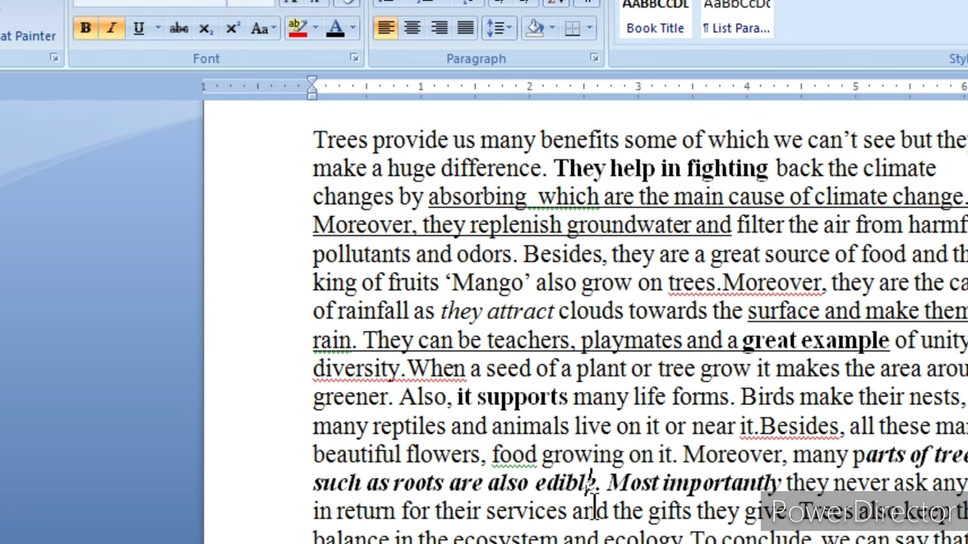
pyautogui.scroll(5, 594, 503)
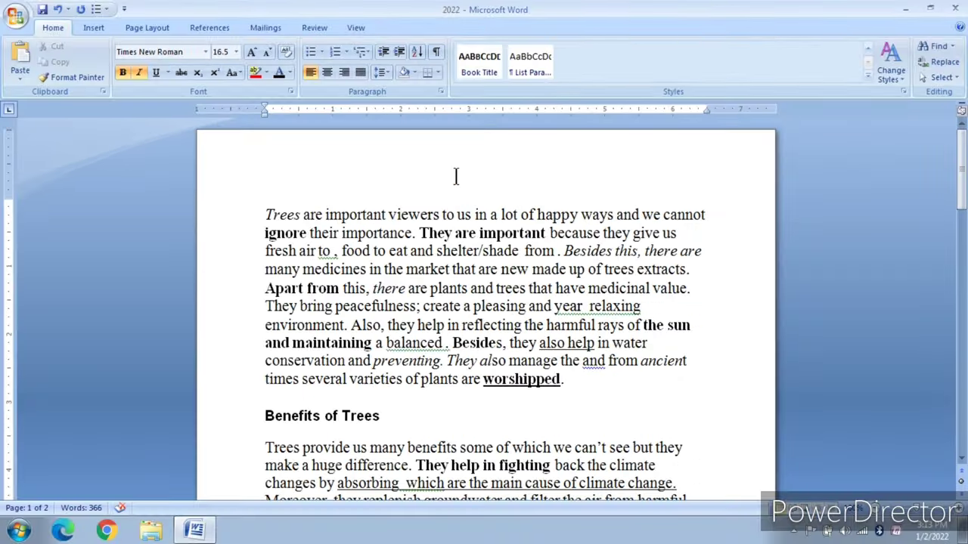
pyautogui.click(284, 233)
pyautogui.moveTo(954, 152); pyautogui.dragTo(954, 249)
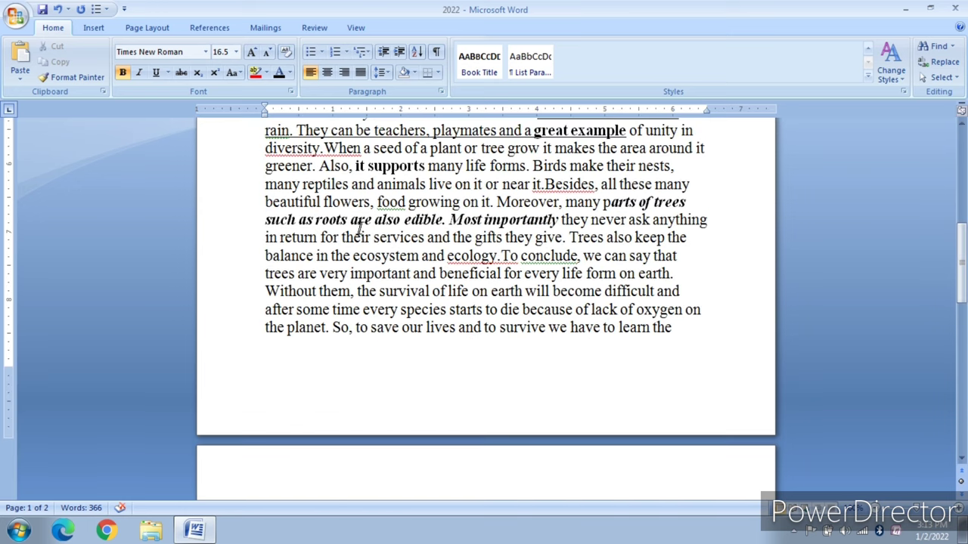
pyautogui.click(384, 221)
pyautogui.moveTo(962, 257); pyautogui.dragTo(964, 130)
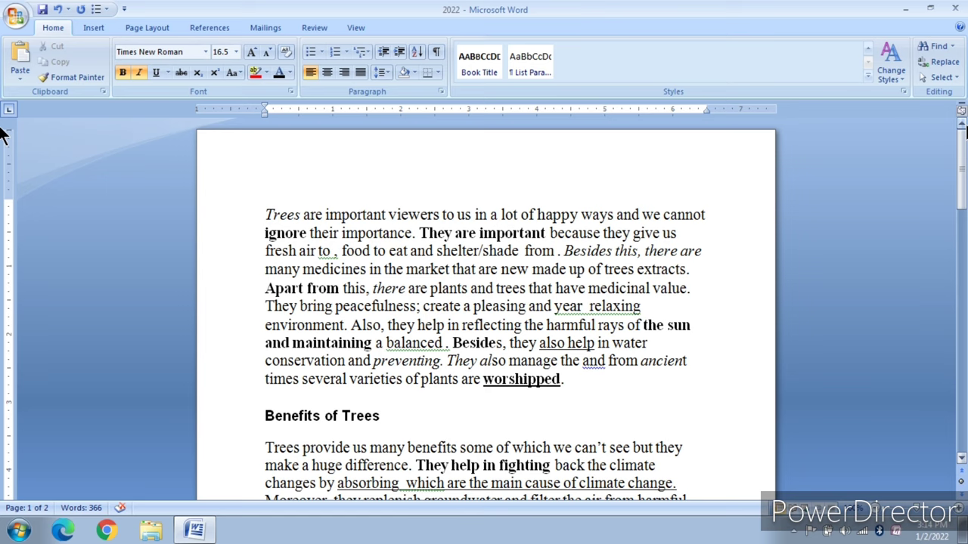
pyautogui.click(321, 233)
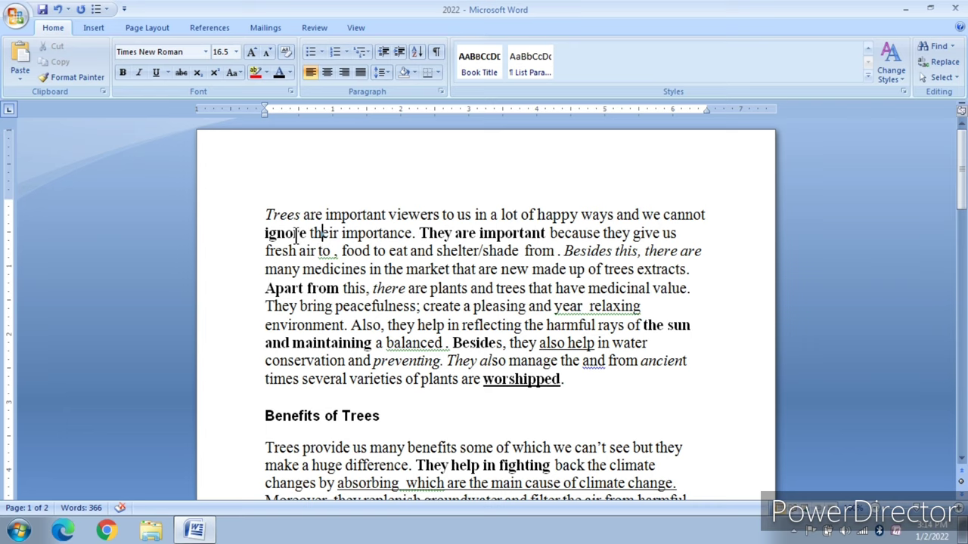
pyautogui.click(293, 233)
# - From the plain word 'viewers', select all matching text with Select Text with Similar Formatting
pyautogui.click(945, 80)
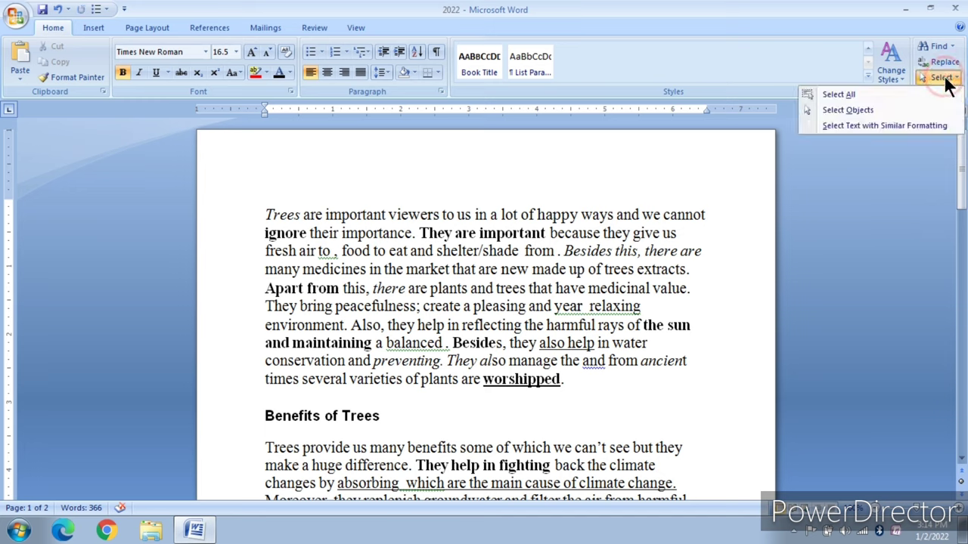
pyautogui.click(679, 272)
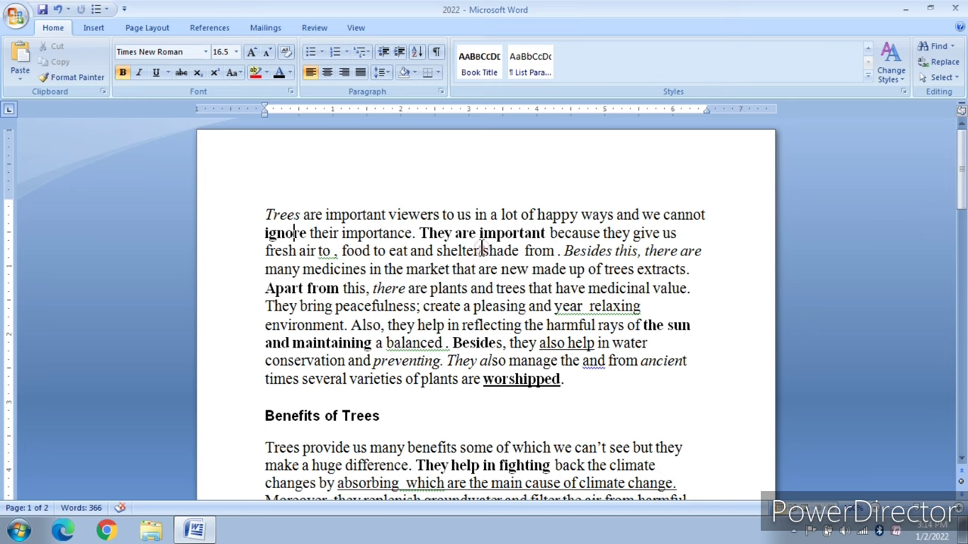
pyautogui.click(413, 214)
pyautogui.click(943, 79)
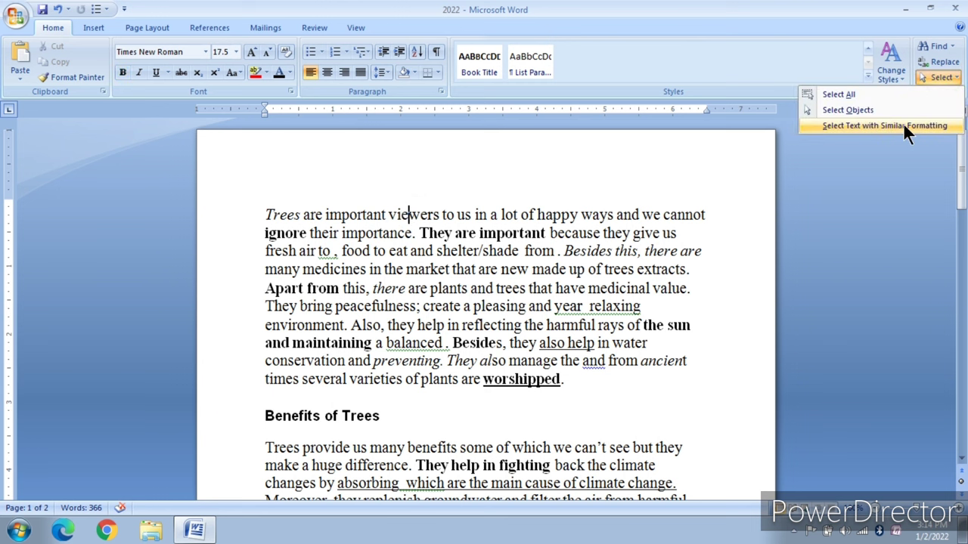
pyautogui.click(905, 125)
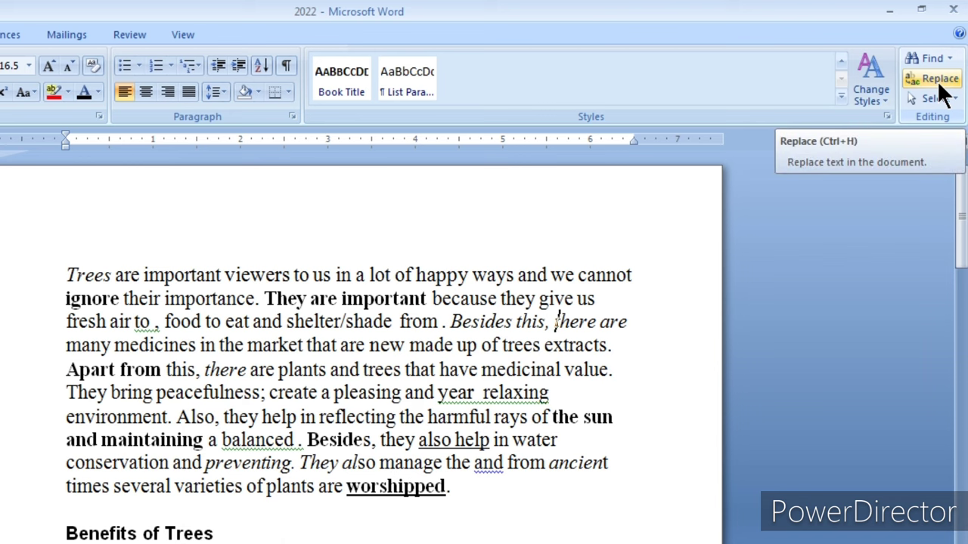
# - Replace All 'trees' with 'plants' (11 replacements), then close Find and Replace
pyautogui.click(940, 80)
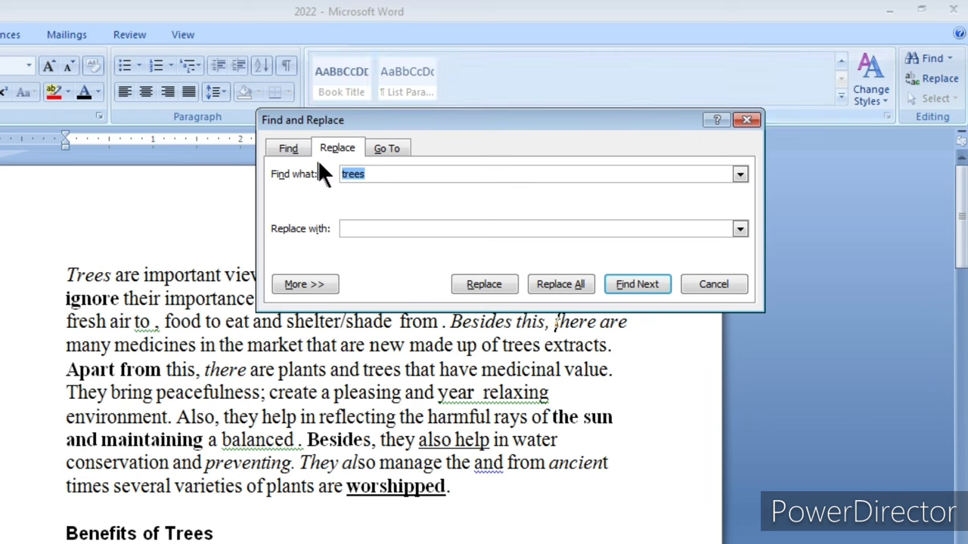
pyautogui.click(381, 175)
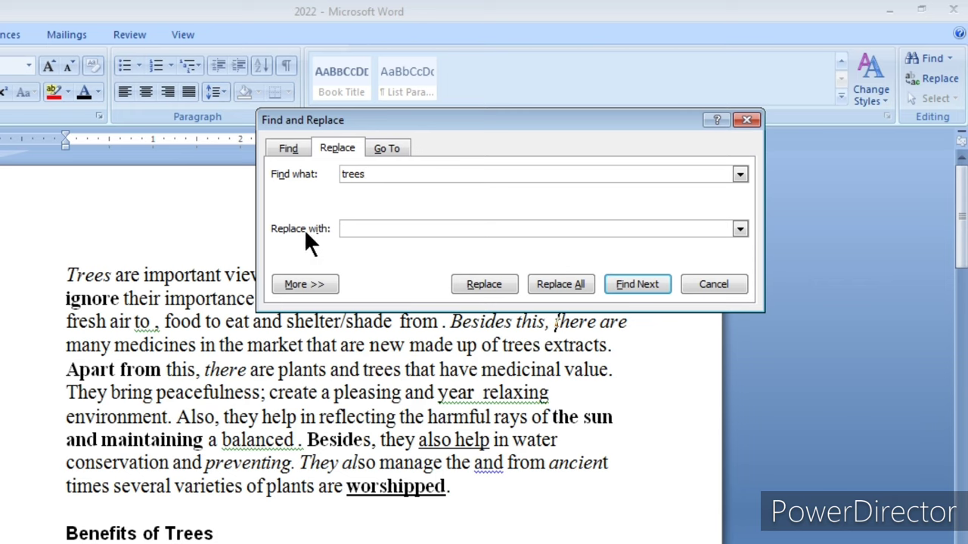
pyautogui.click(355, 233)
pyautogui.write('plan')
pyautogui.write('ts')
pyautogui.click(553, 286)
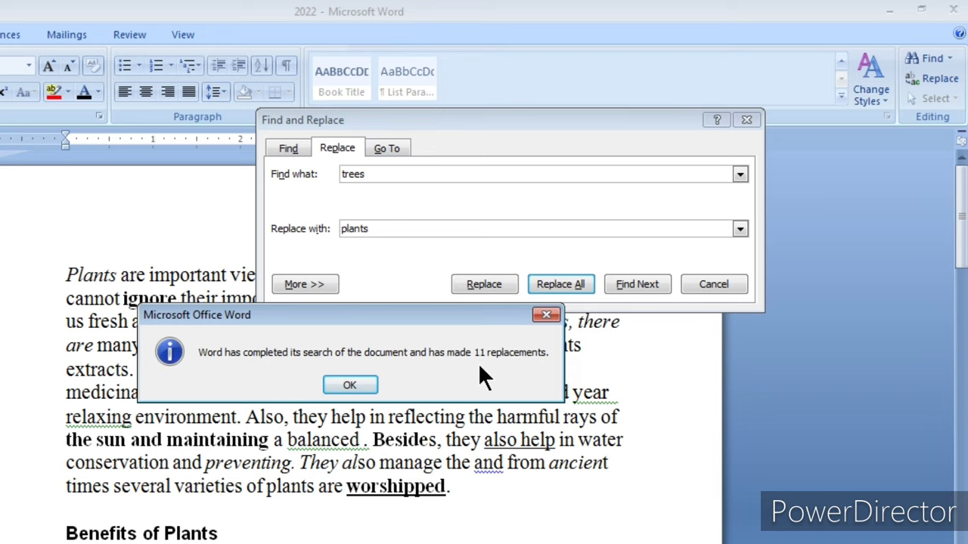
pyautogui.click(361, 385)
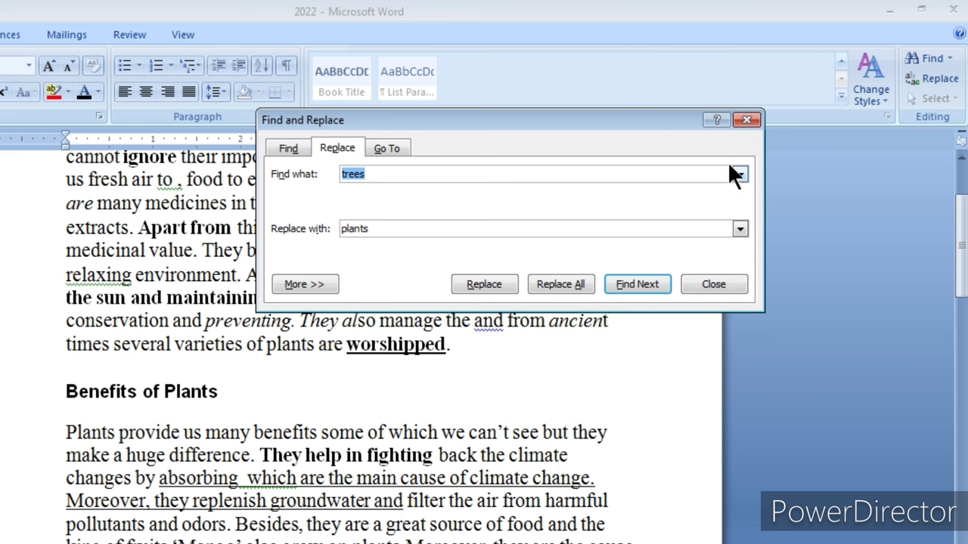
pyautogui.click(717, 286)
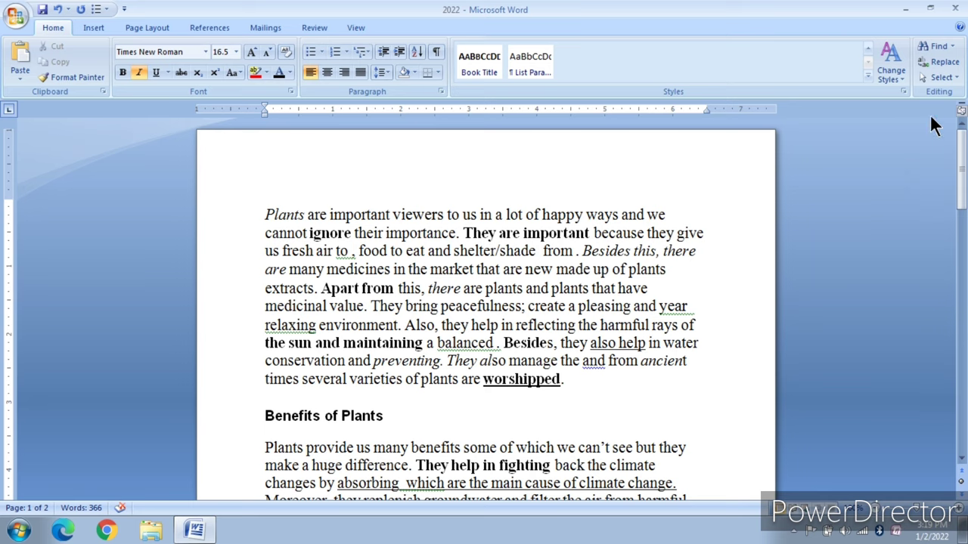
# - Find 'plants' and apply Reading Highlight > Highlight All to all 13 occurrences
pyautogui.click(943, 53)
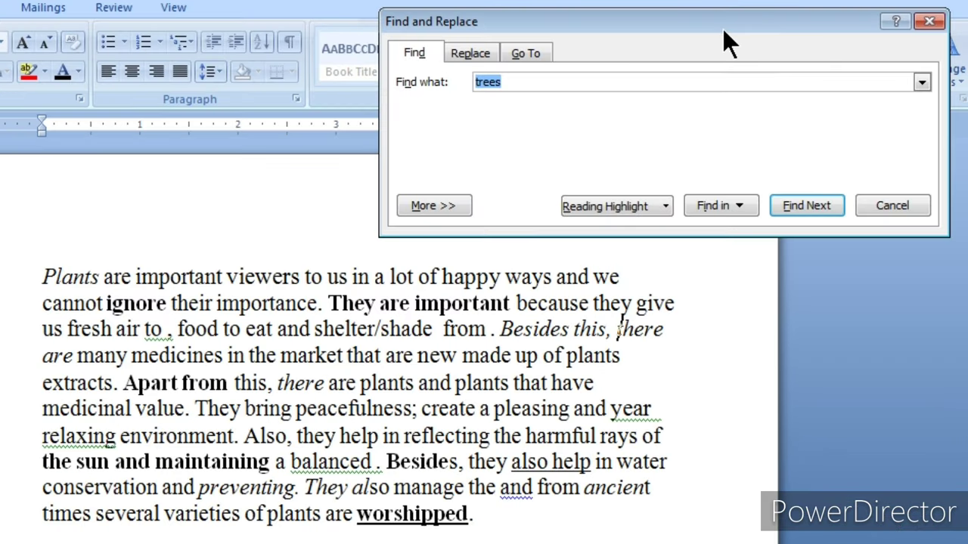
pyautogui.moveTo(719, 25); pyautogui.dragTo(713, 108)
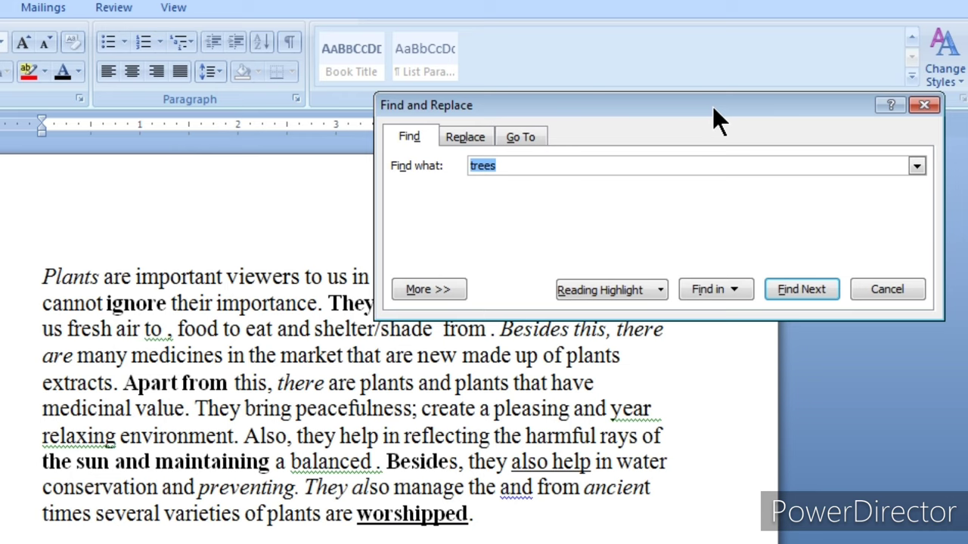
pyautogui.write('plant')
pyautogui.write('s')
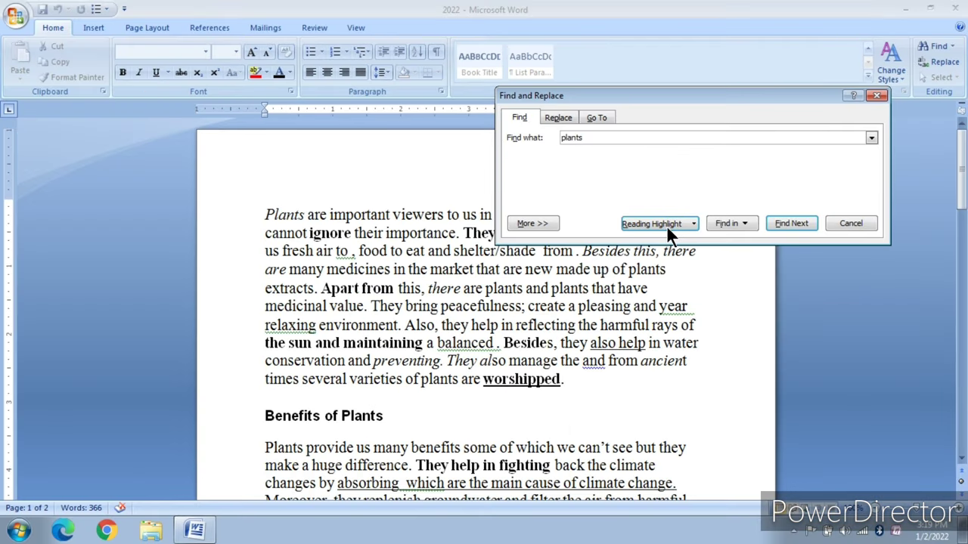
pyautogui.click(666, 226)
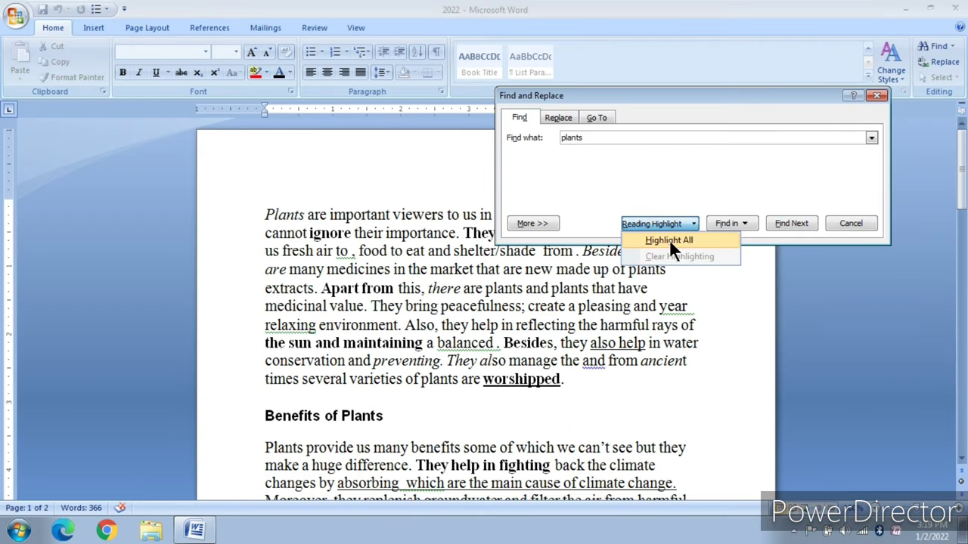
pyautogui.click(669, 240)
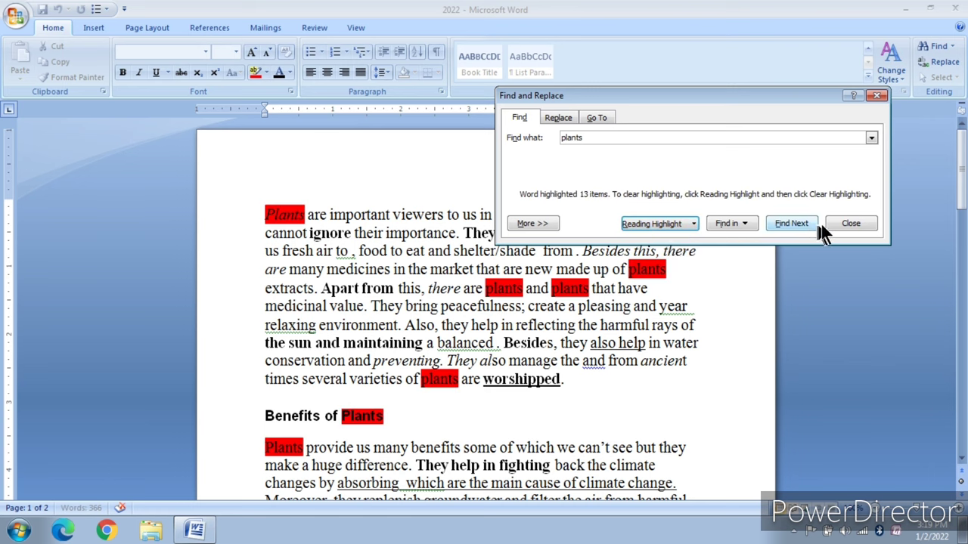
pyautogui.click(841, 221)
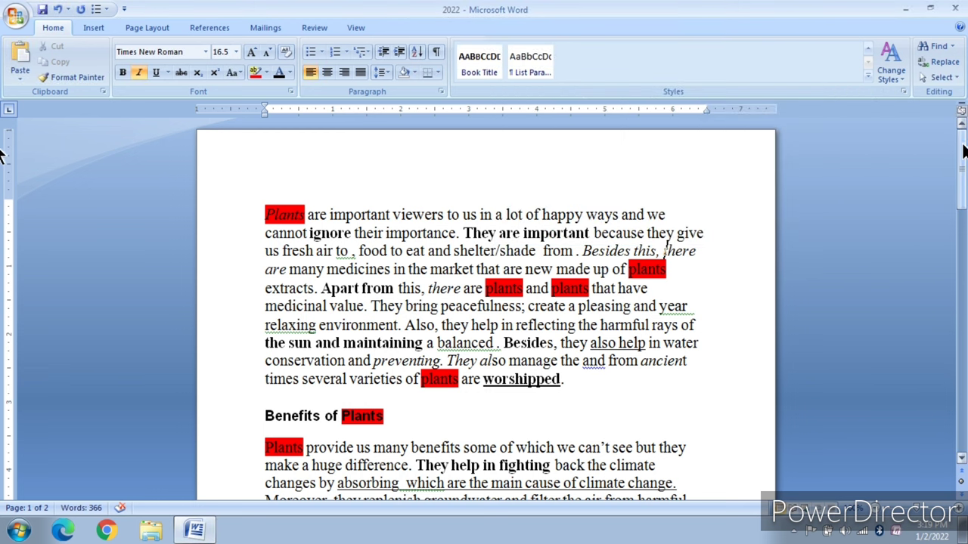
pyautogui.moveTo(962, 152)
pyautogui.mouseDown()
pyautogui.moveTo(956, 224)
pyautogui.moveTo(949, 85)
pyautogui.mouseUp()
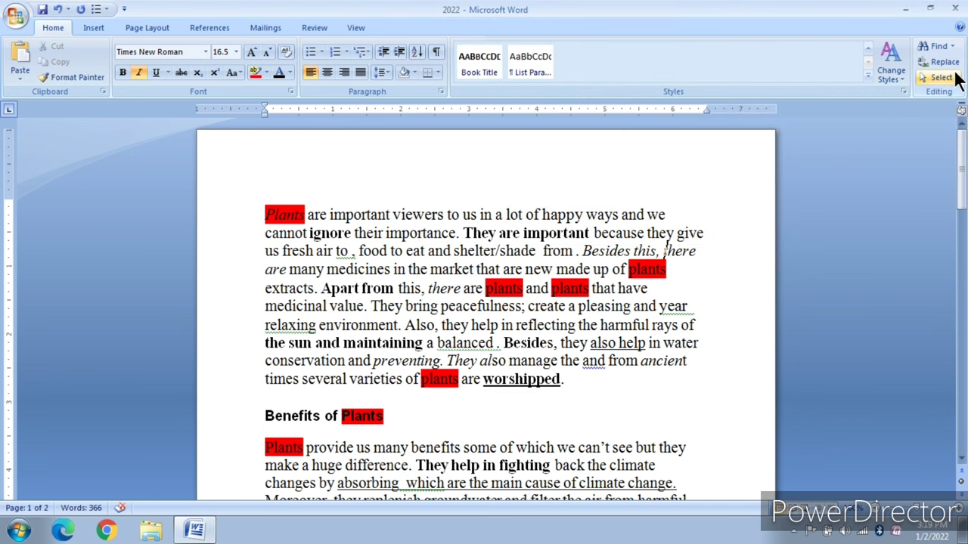